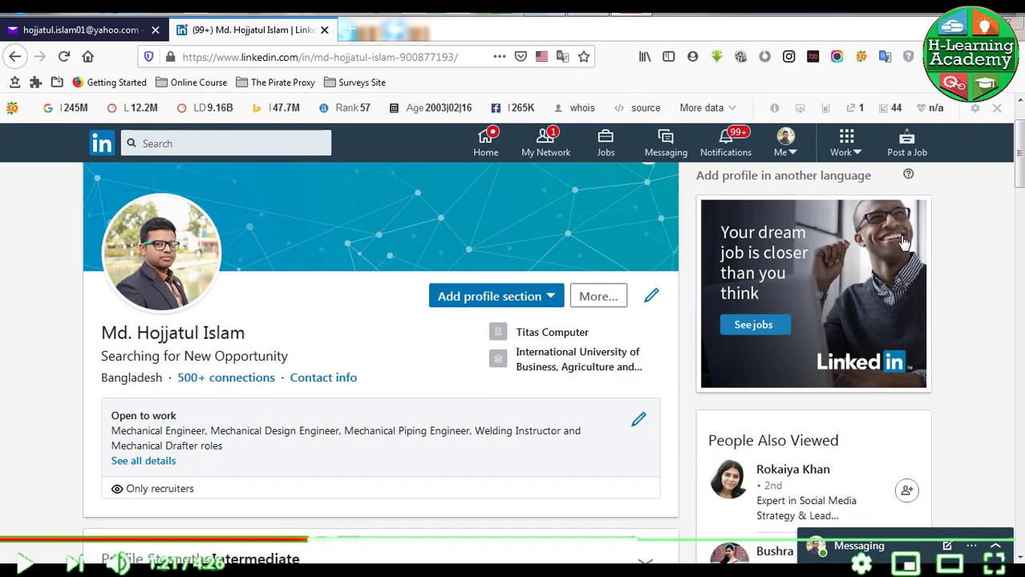
- From the Work menu, start creating a new LinkedIn company page
left_click(849, 153)
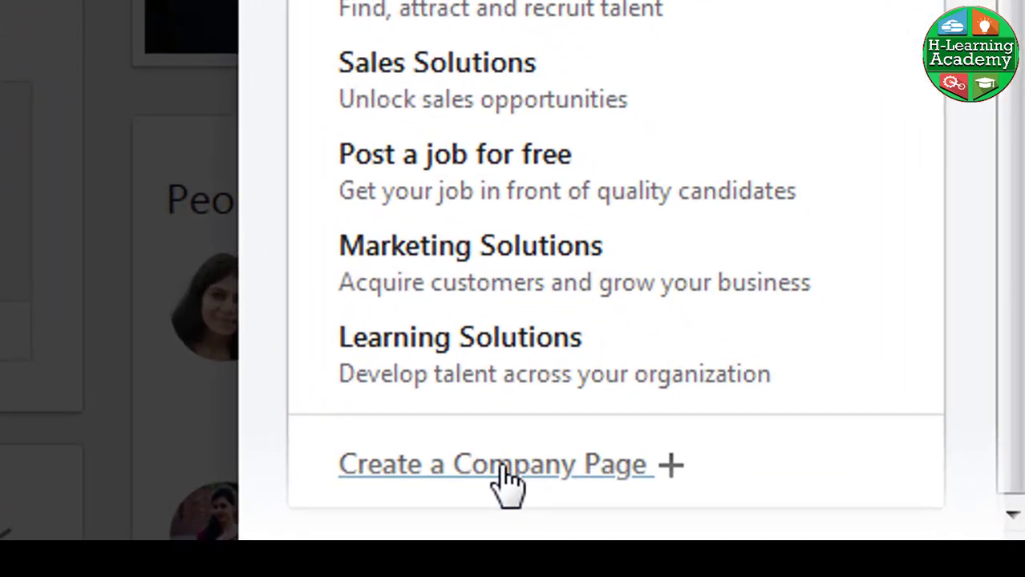
left_click(491, 467)
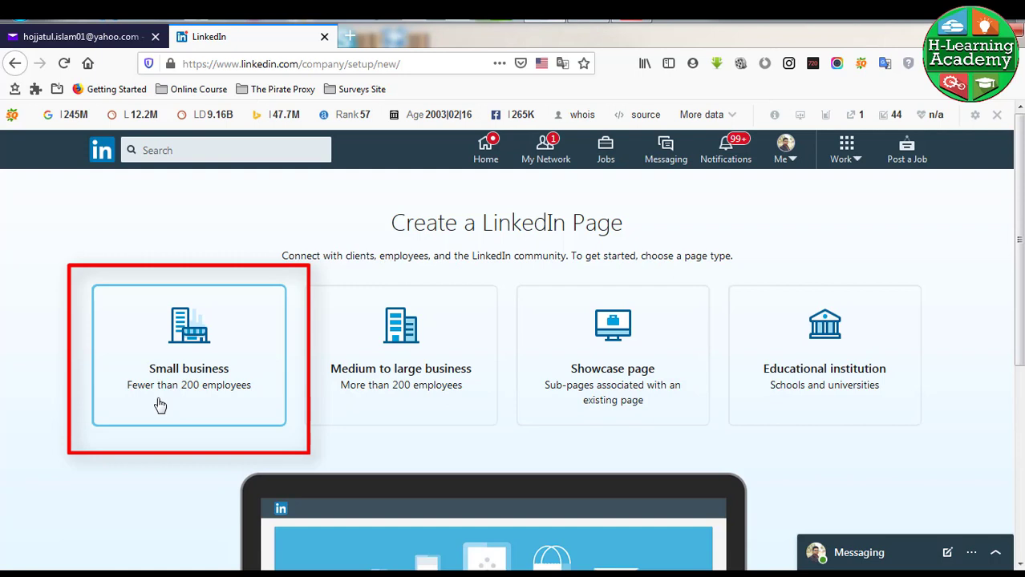
- Choose the Small business page type and name it 'Humdrum Shop', auto-filling URL humdrum-shop
left_click(160, 406)
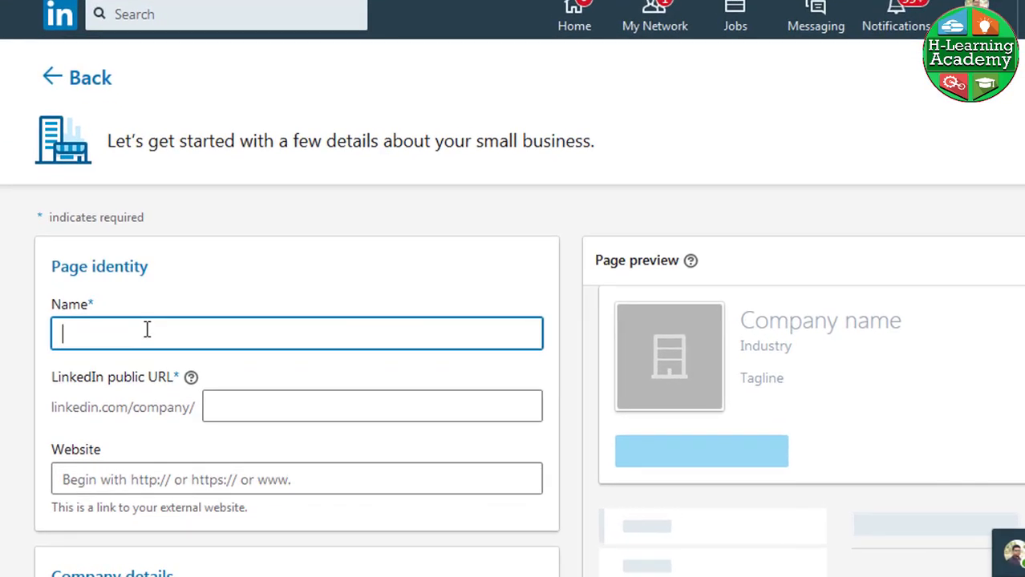
type("Humdr")
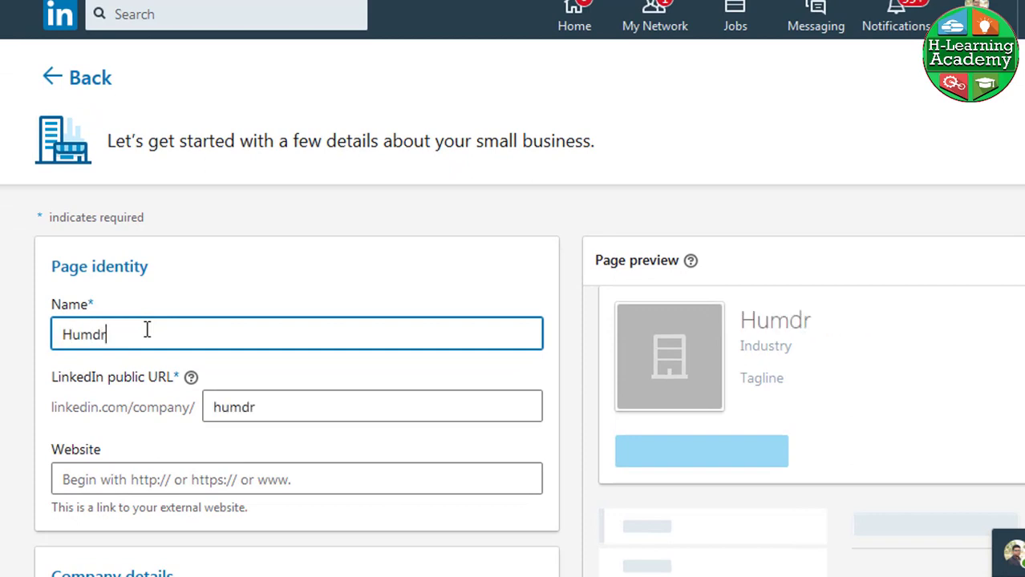
type("um")
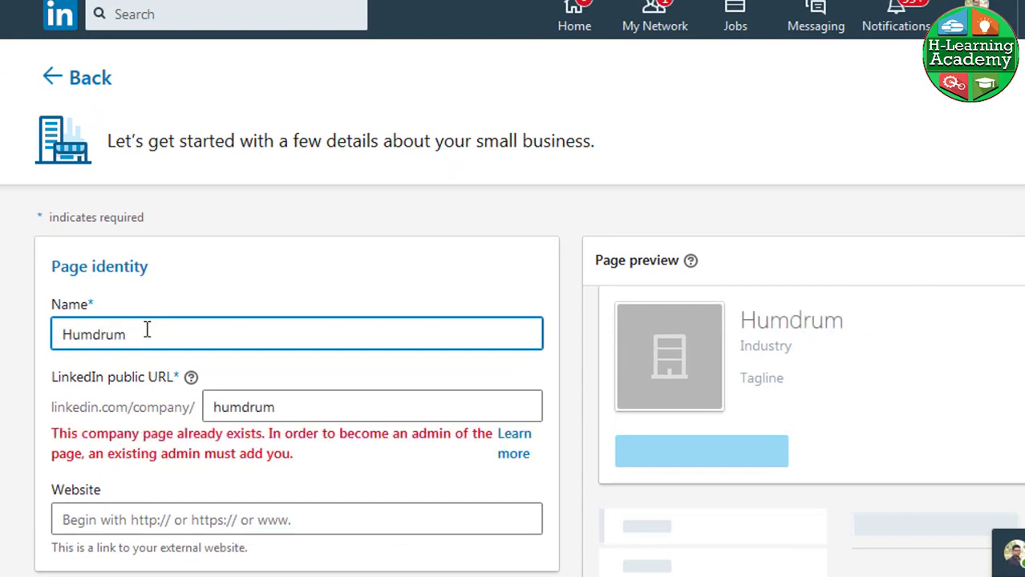
type(" S")
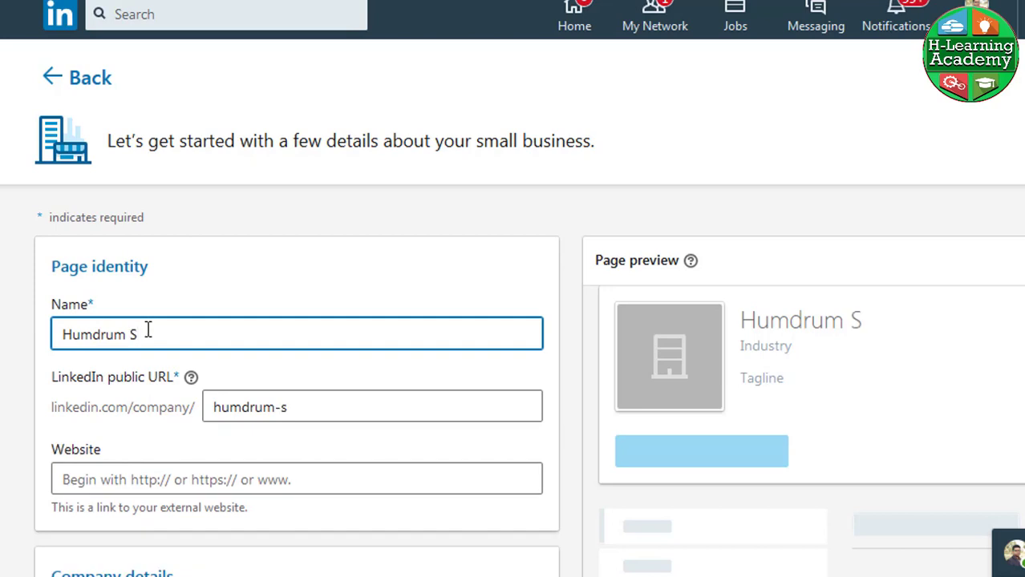
type("hop")
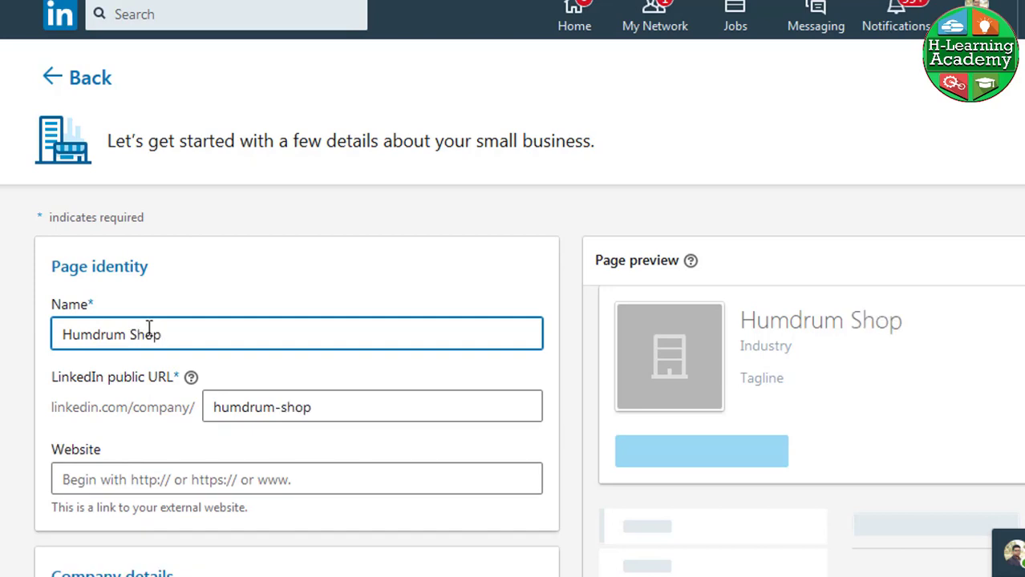
left_click(152, 445)
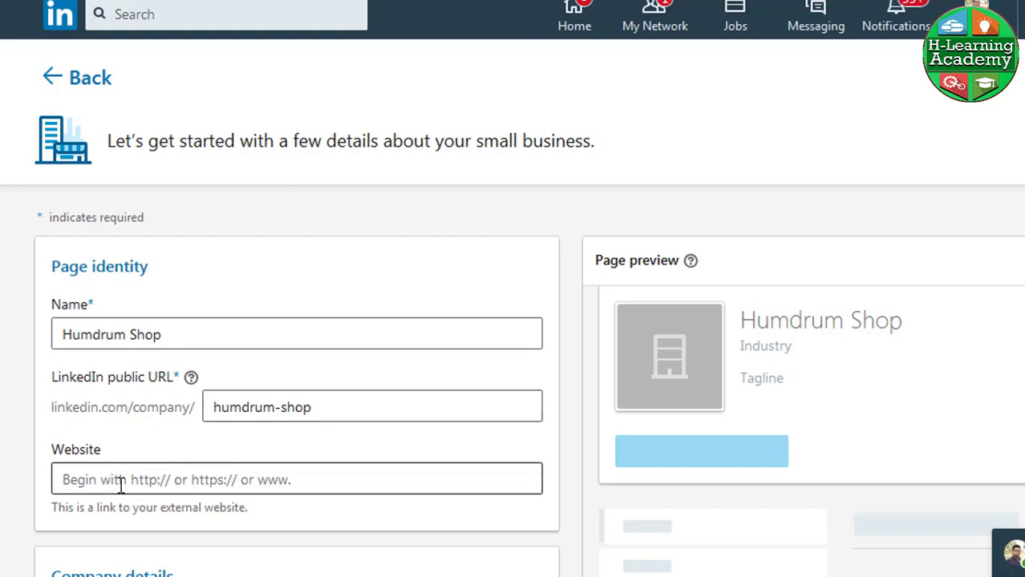
scroll(120, 487, "down", 3)
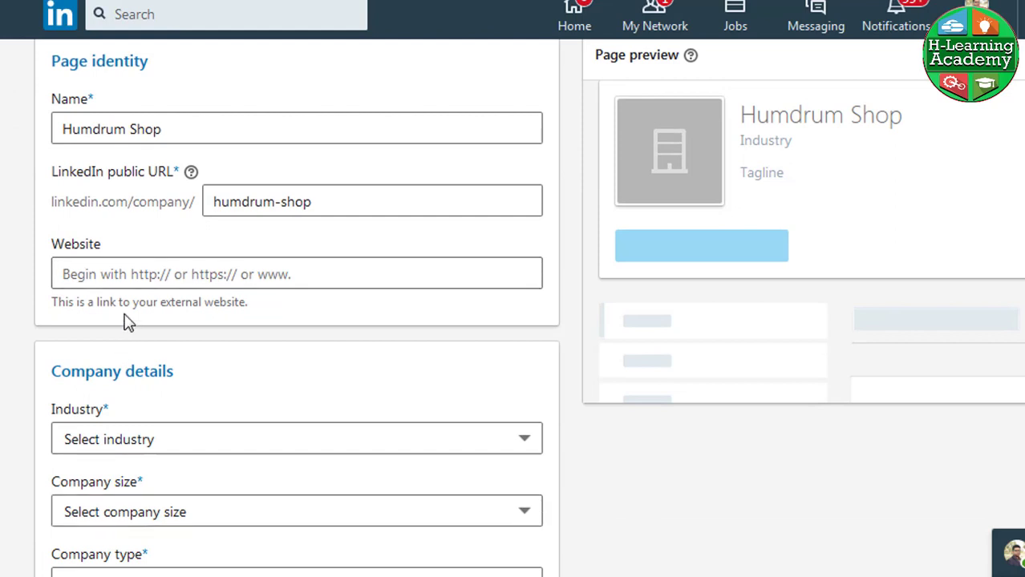
- Set the page's industry to Wholesale
left_click(124, 289)
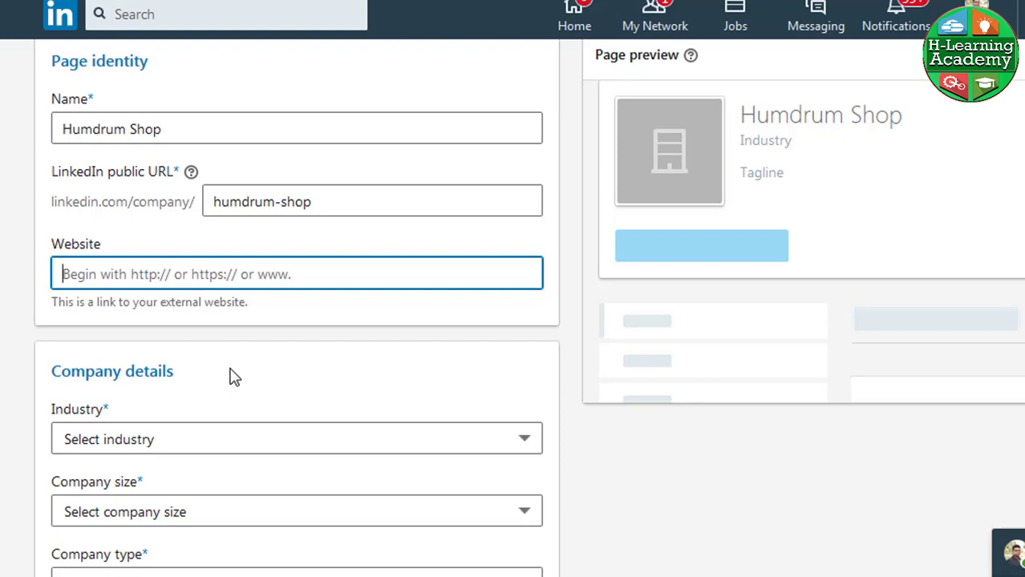
scroll(228, 377, "up", 1)
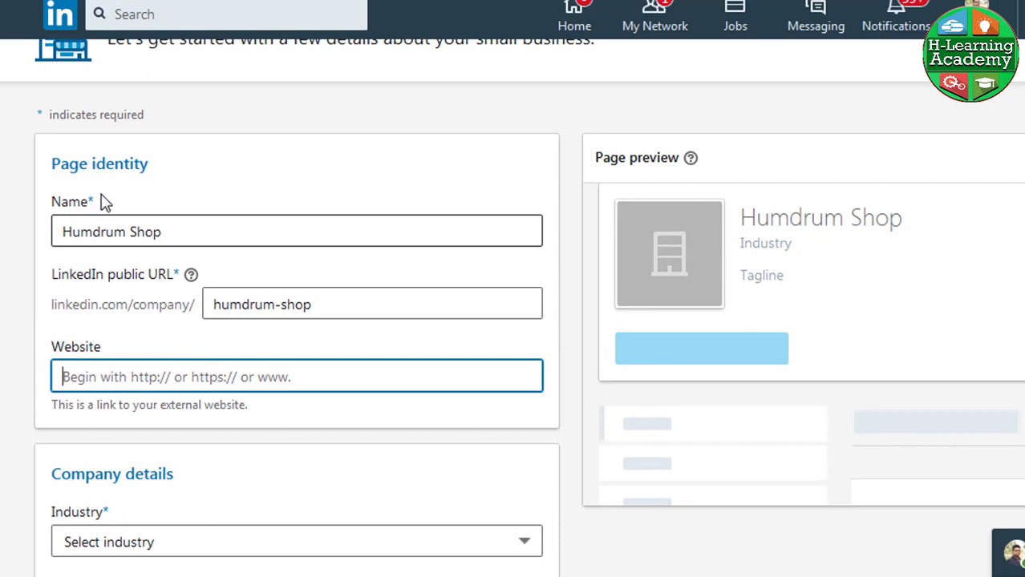
scroll(176, 353, "down", 2)
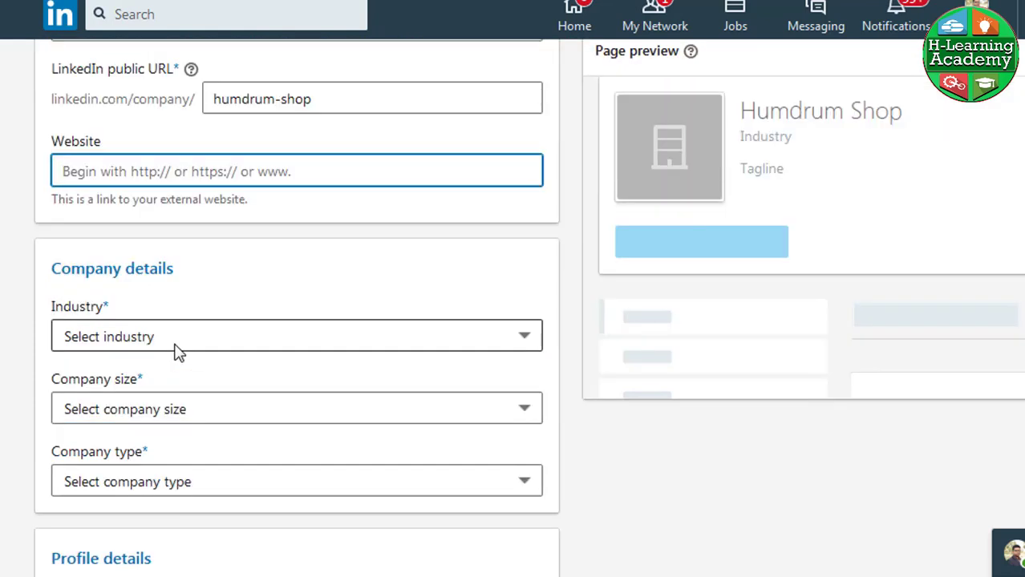
left_click(178, 353)
scroll(264, 224, "down", 10)
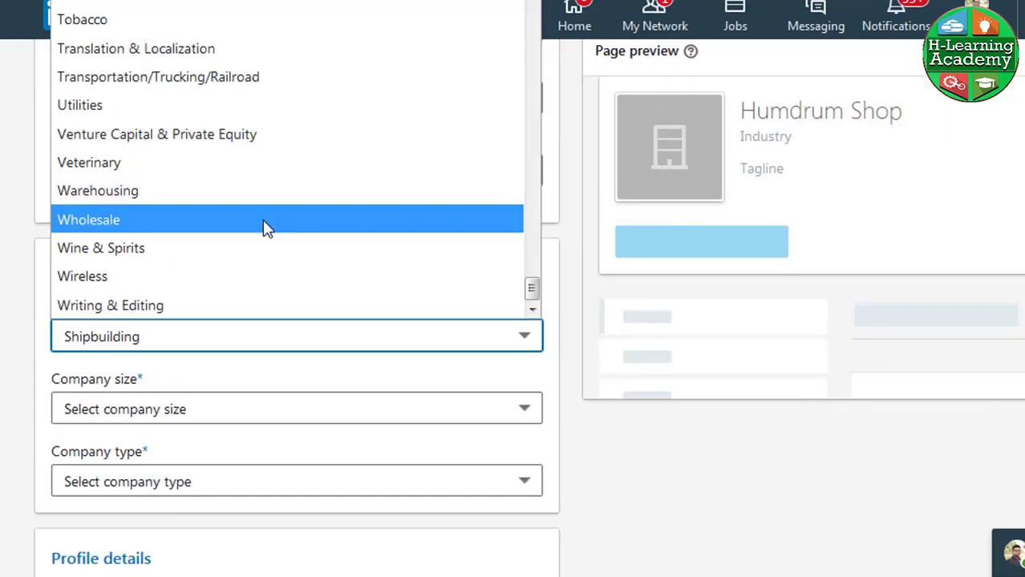
left_click(265, 224)
scroll(199, 268, "down", 3)
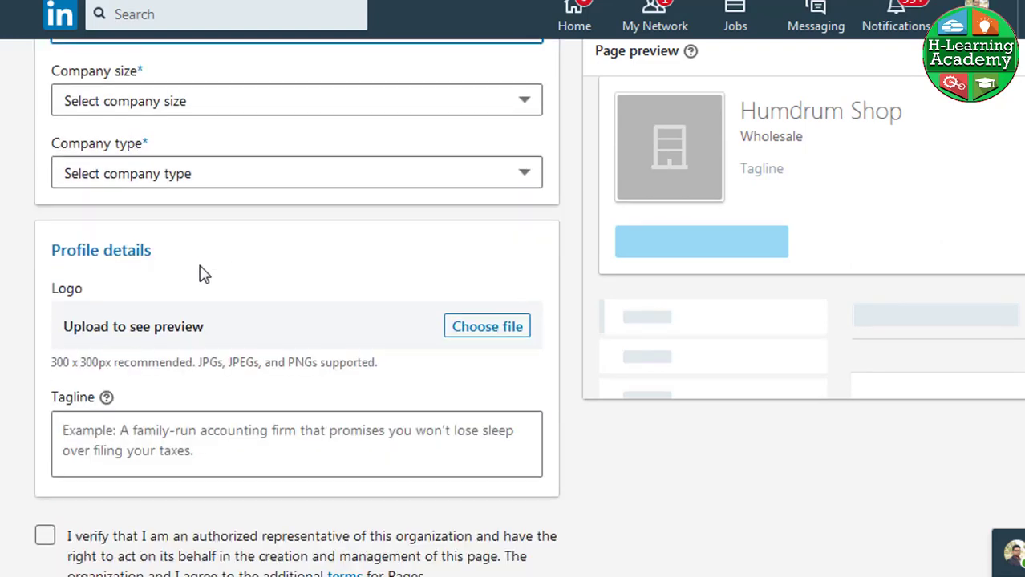
scroll(199, 240, "up", 2)
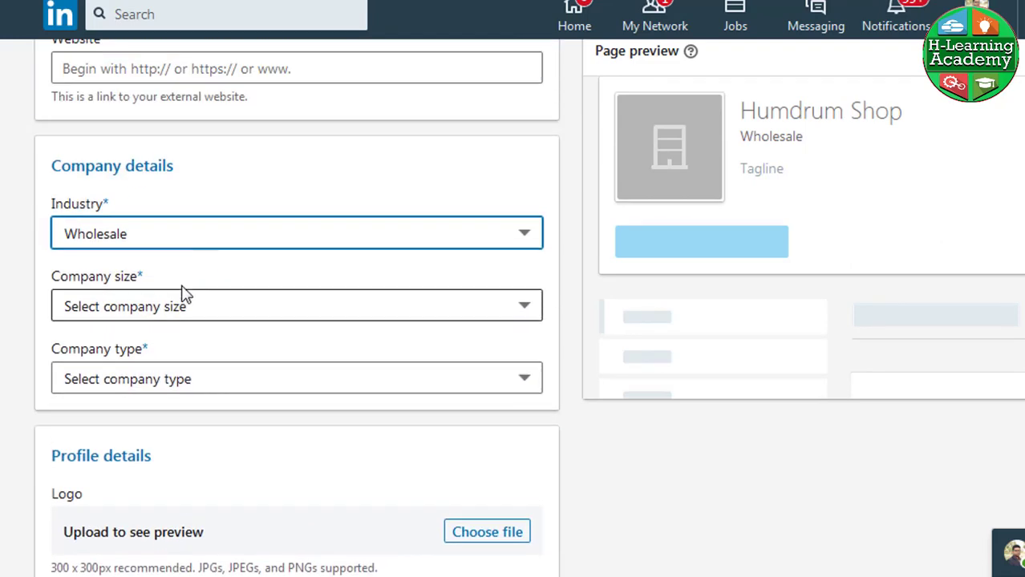
- Set company size to 2–10 employees and company type to Self-employed
left_click(161, 314)
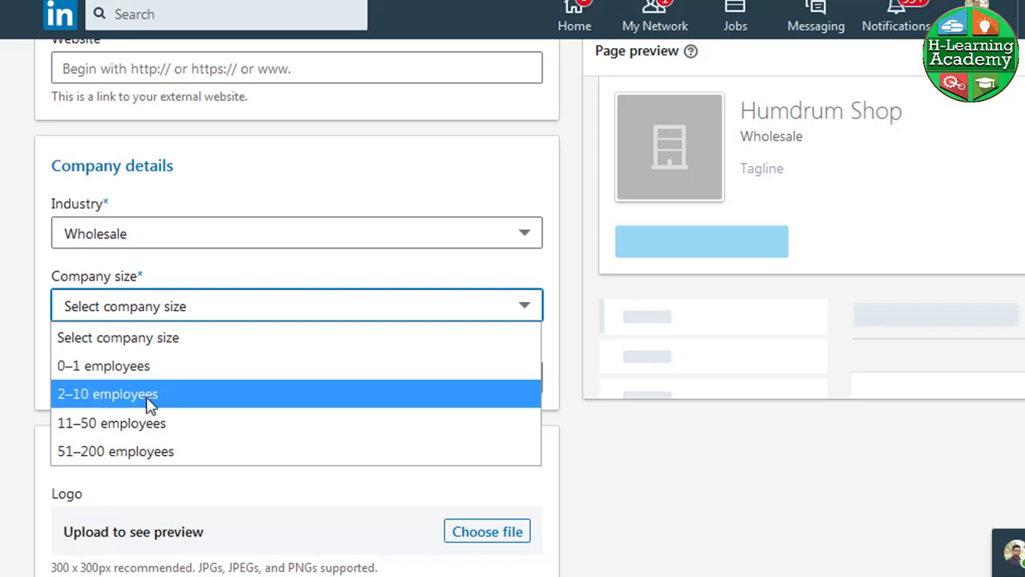
left_click(149, 405)
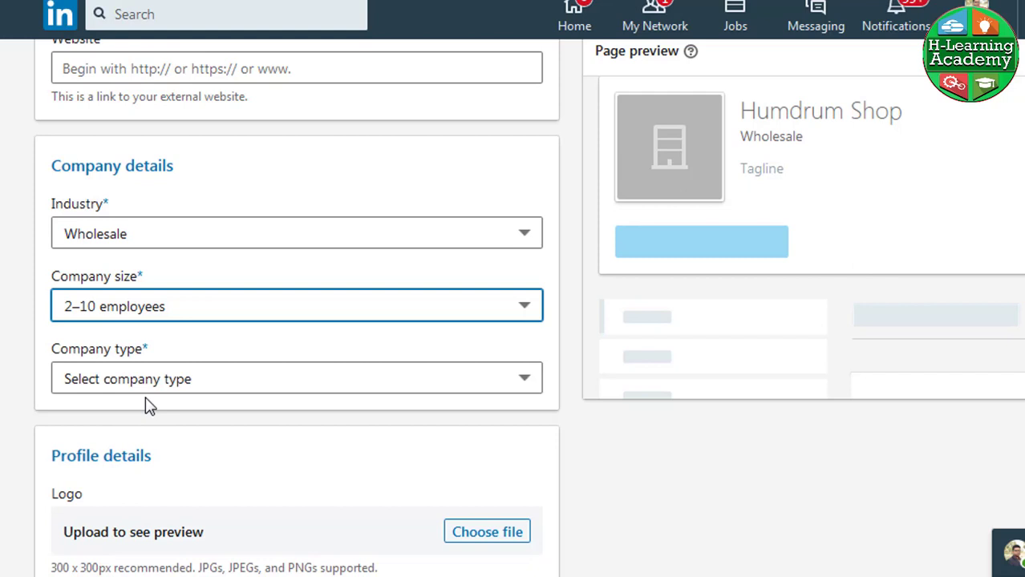
left_click(90, 392)
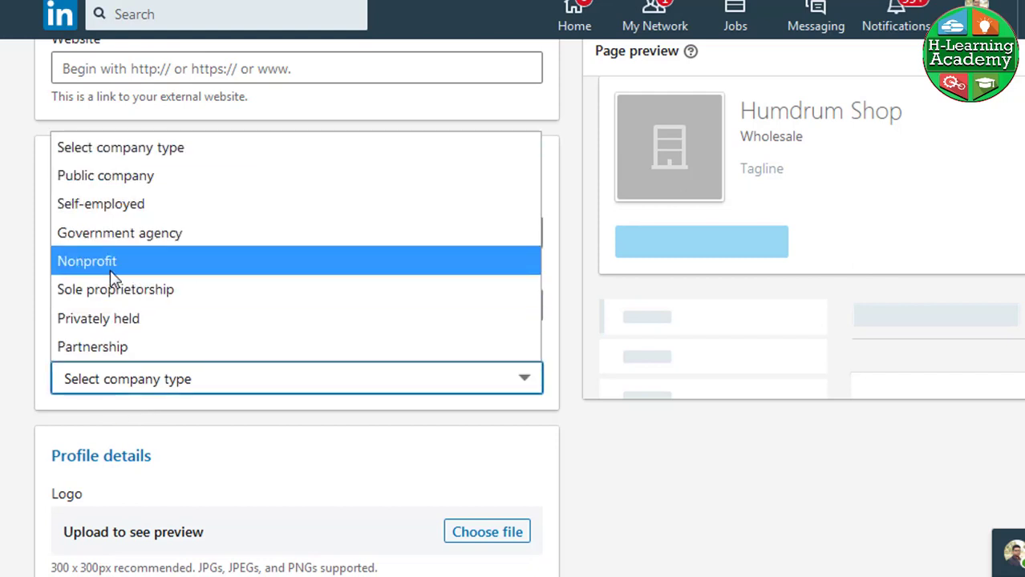
left_click(141, 204)
scroll(92, 329, "down", 3)
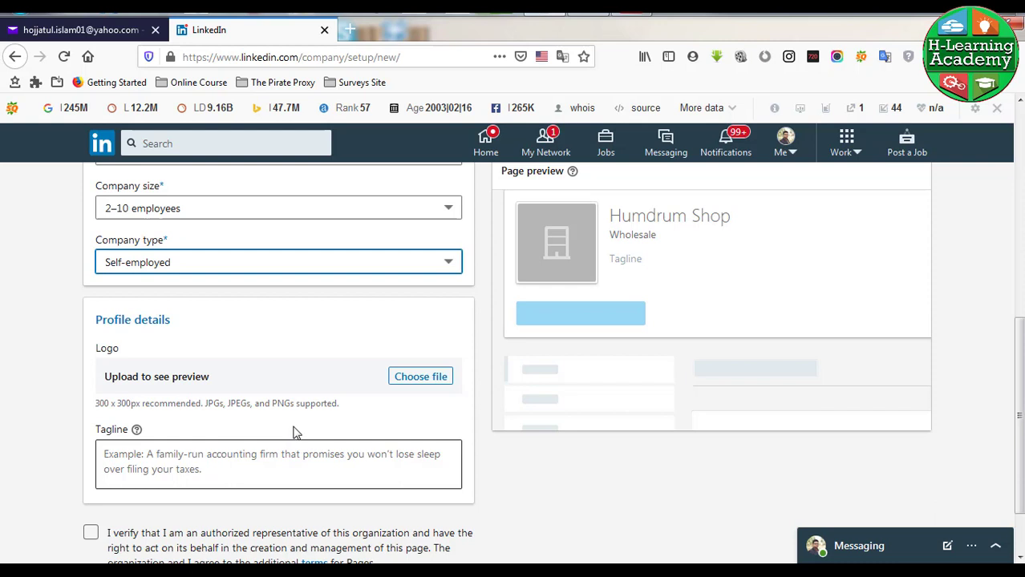
- Upload 300x300px.jpg as the Humdrum Shop logo so it appears in the preview
scroll(294, 433, "down", 2)
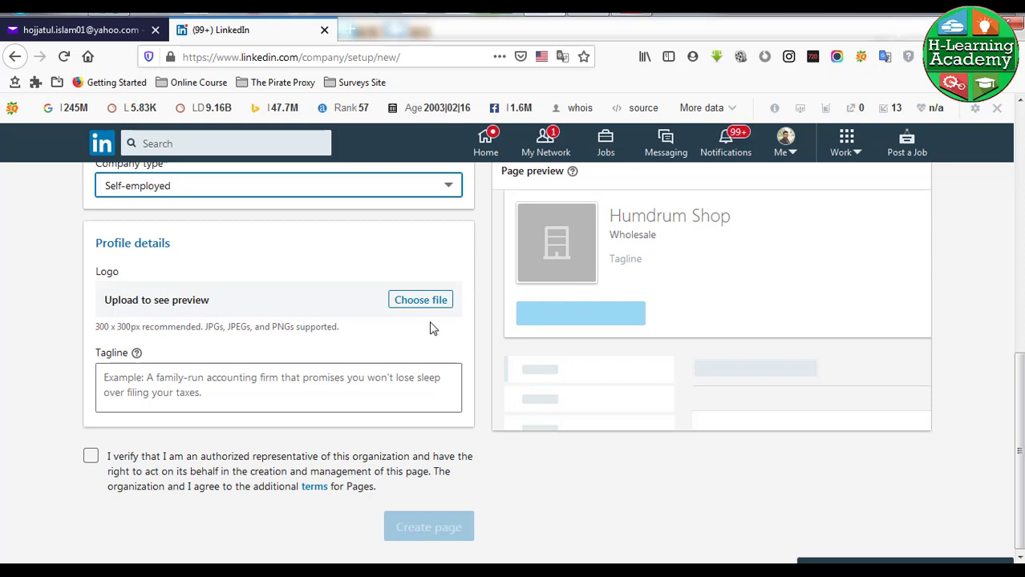
left_click(435, 303)
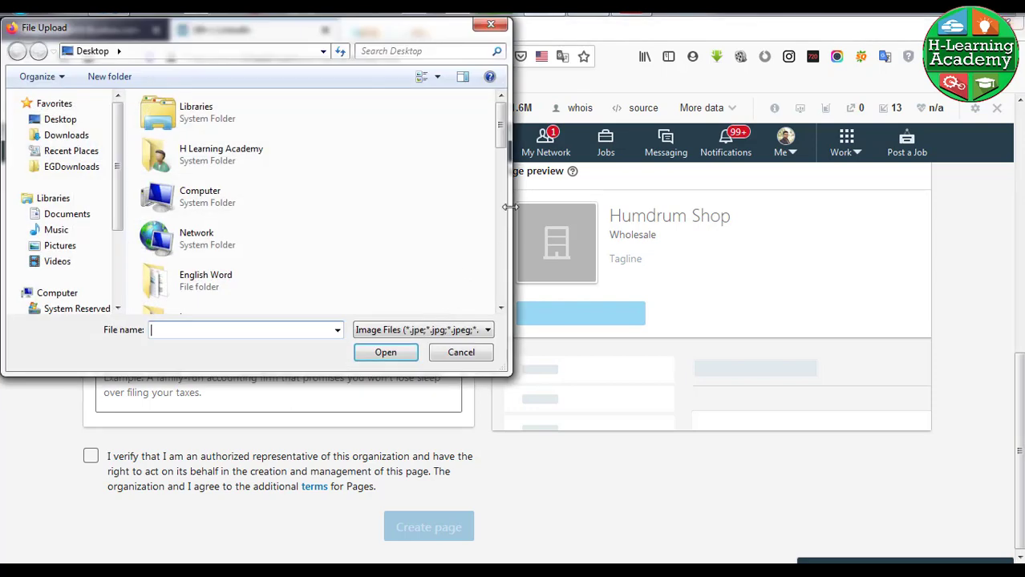
mouse_move(500, 125)
left_mouse_down()
mouse_move(505, 273)
mouse_move(503, 241)
left_mouse_up()
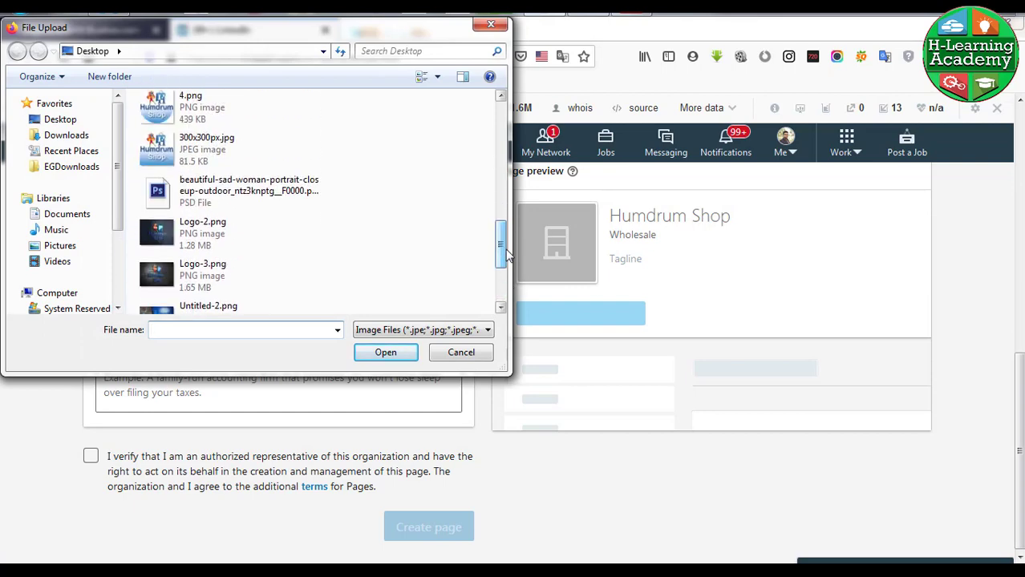
left_click(209, 149)
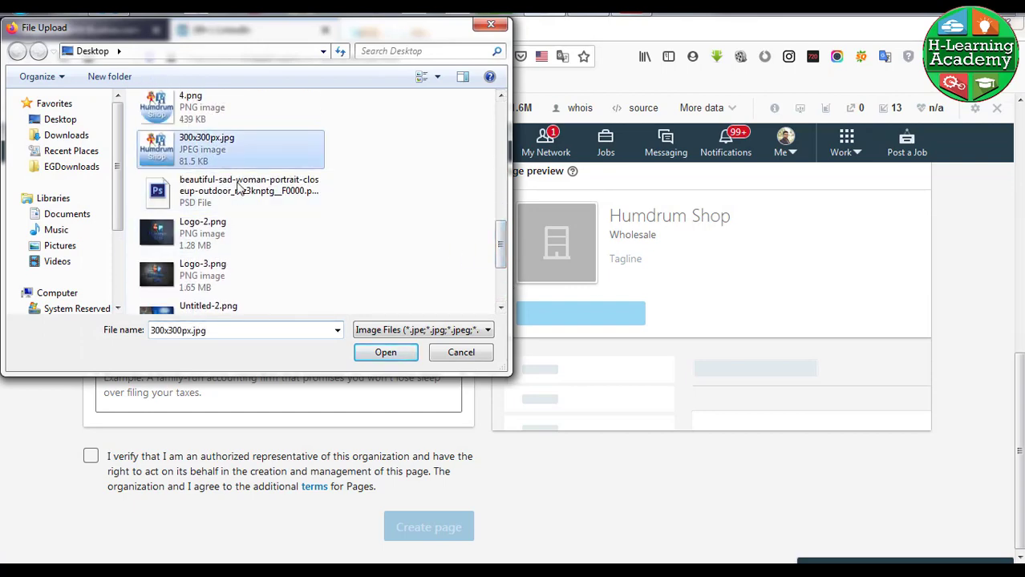
left_click(379, 353)
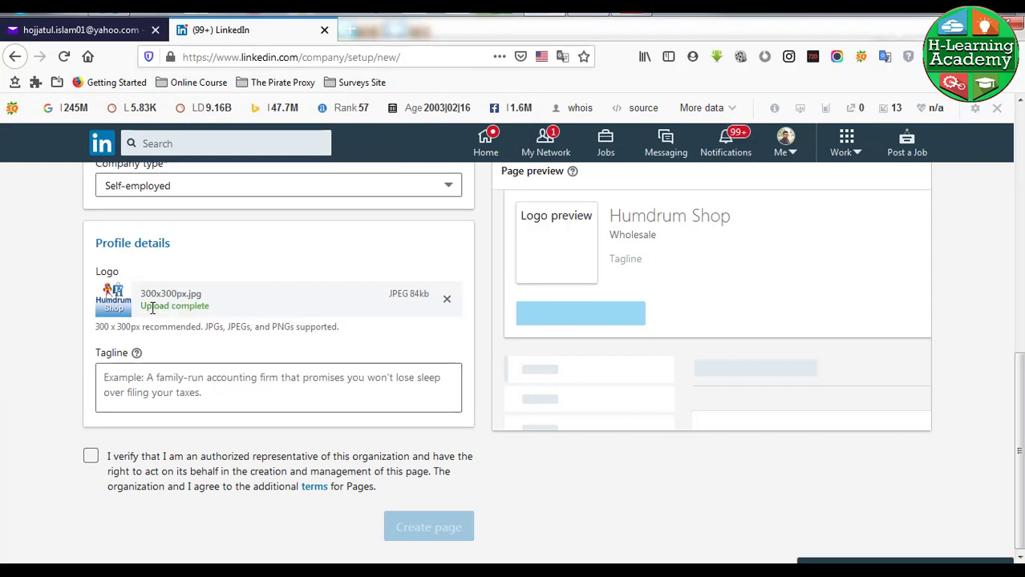
left_click(155, 398)
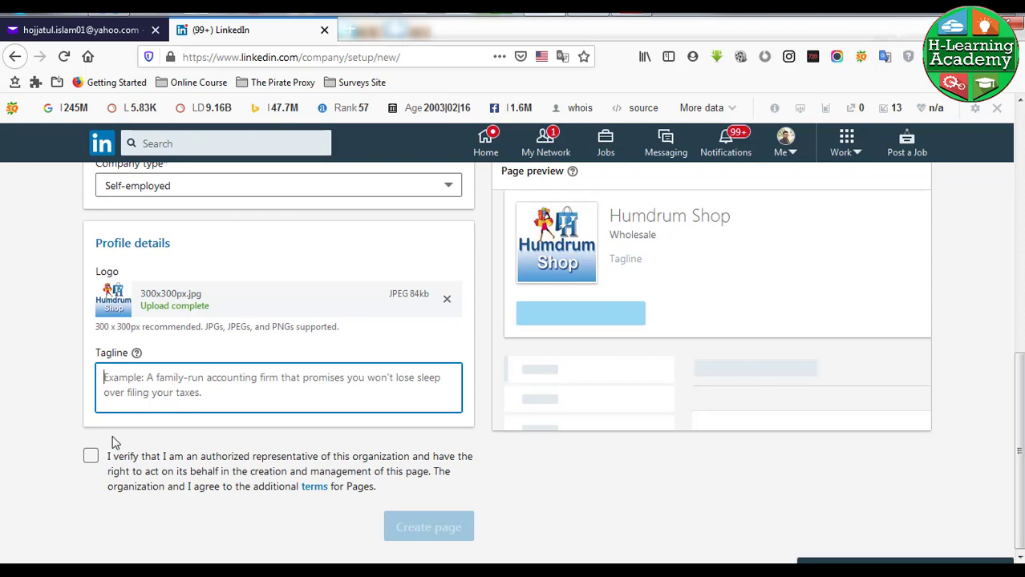
- Confirm authorized-representative status and create the Humdrum Shop page
left_click(89, 458)
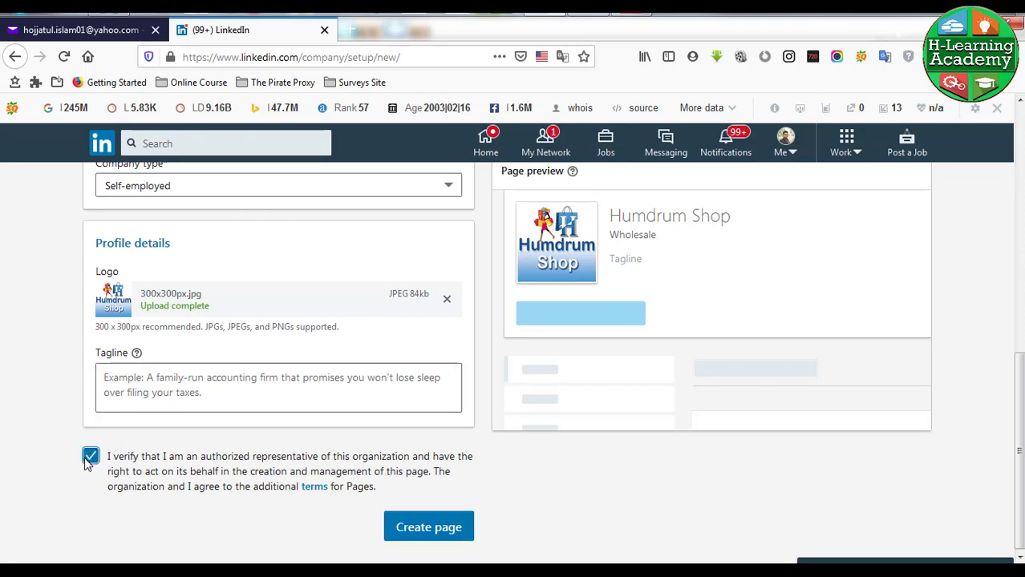
left_click(427, 535)
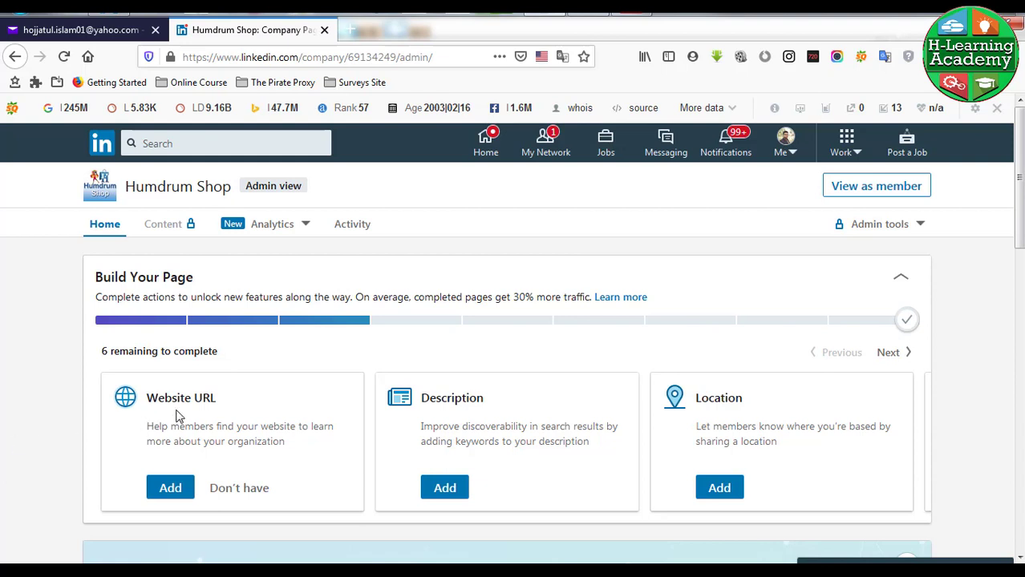
left_click(172, 491)
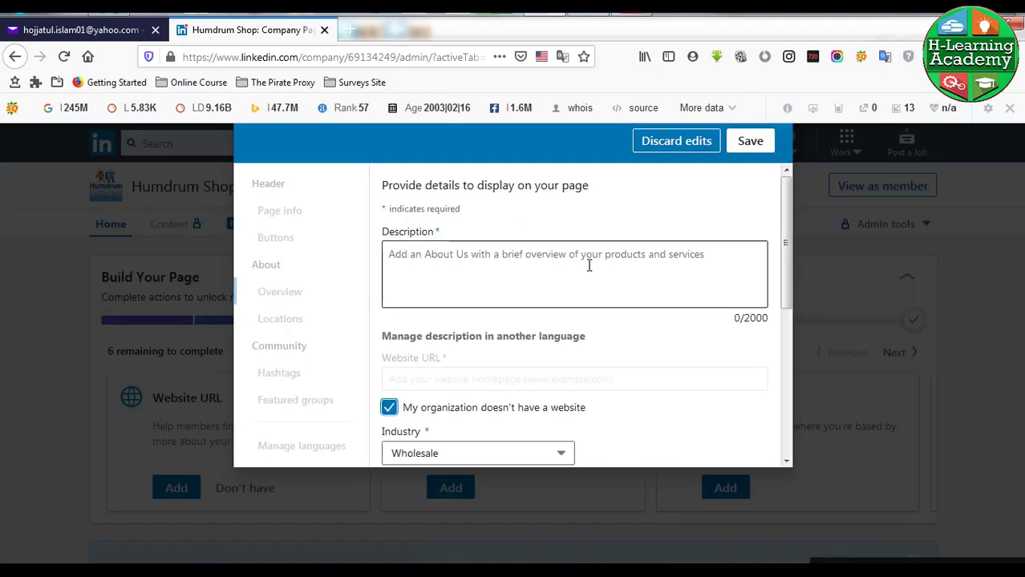
left_click(473, 268)
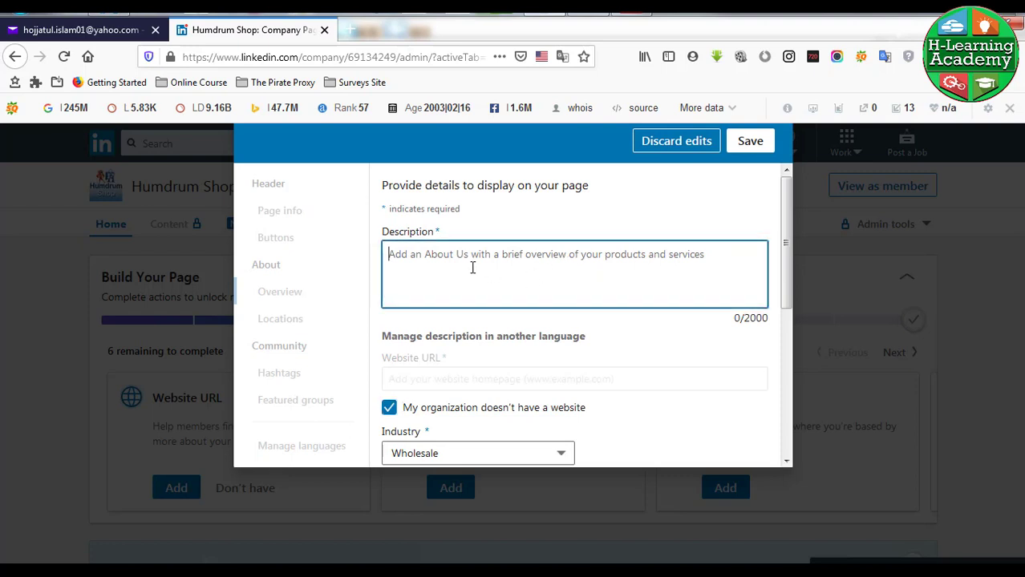
scroll(470, 264, "down", 2)
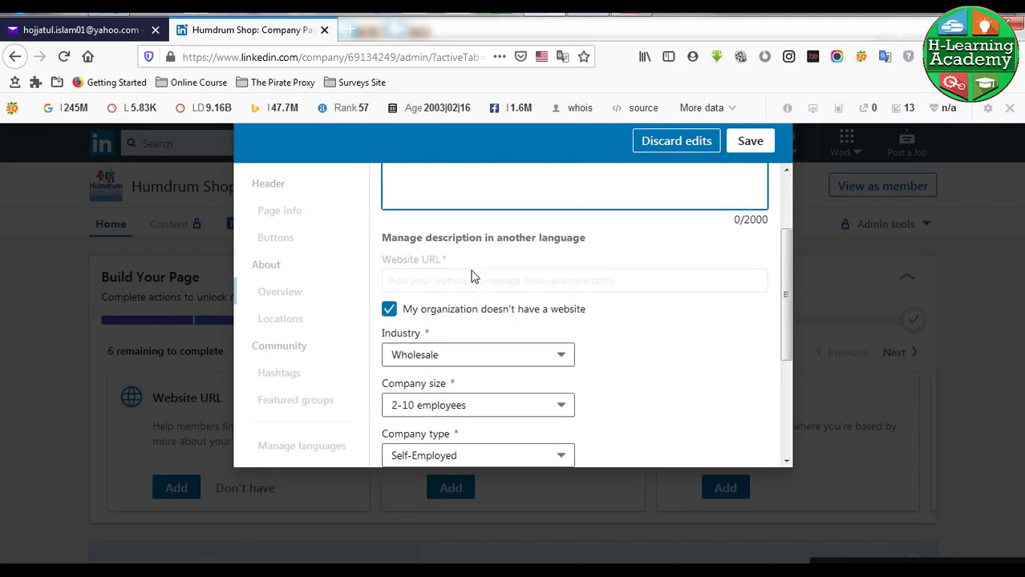
scroll(469, 277, "down", 2)
scroll(469, 301, "down", 2)
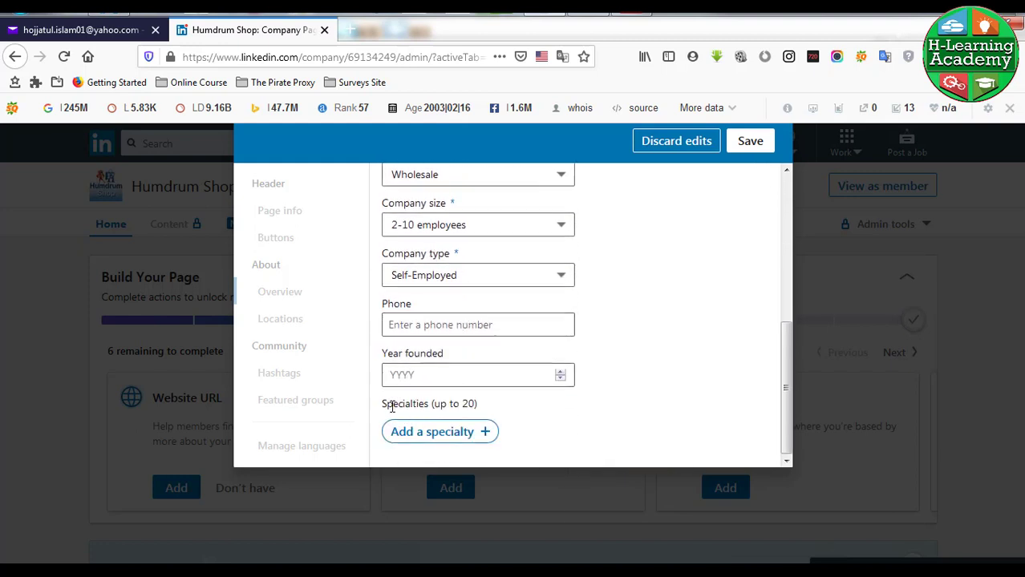
left_click(426, 323)
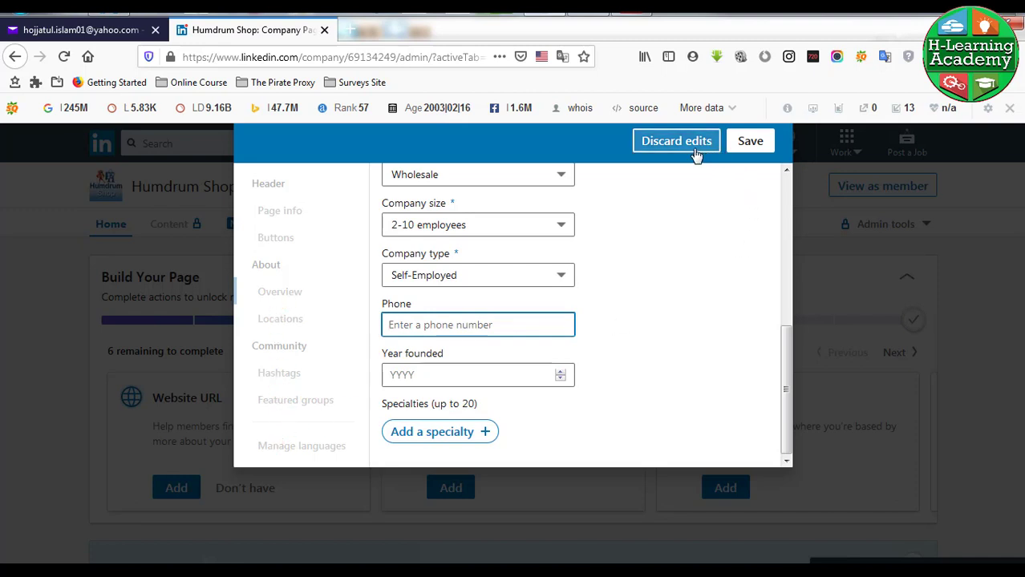
left_click(753, 153)
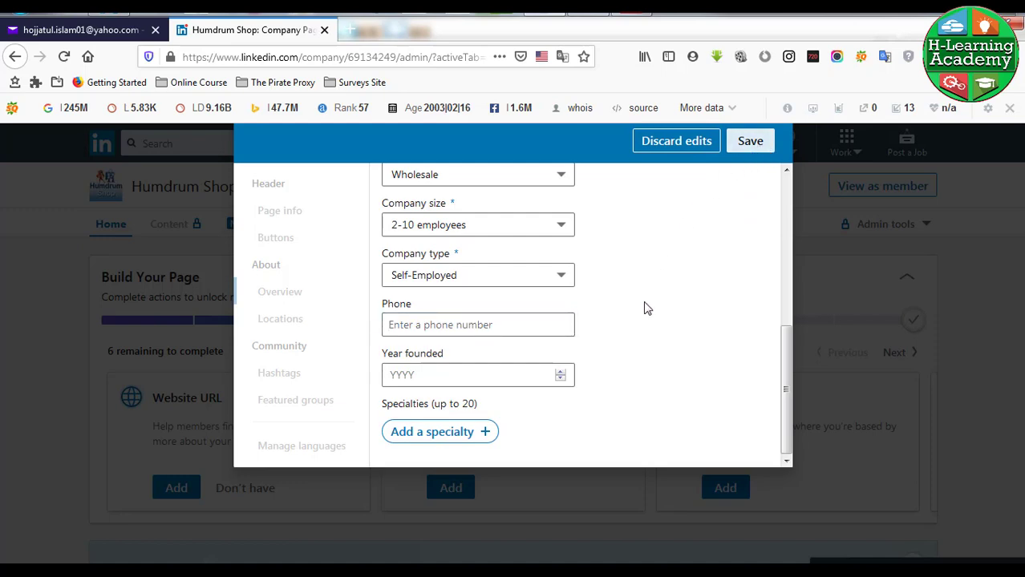
left_click(674, 141)
left_click(771, 151)
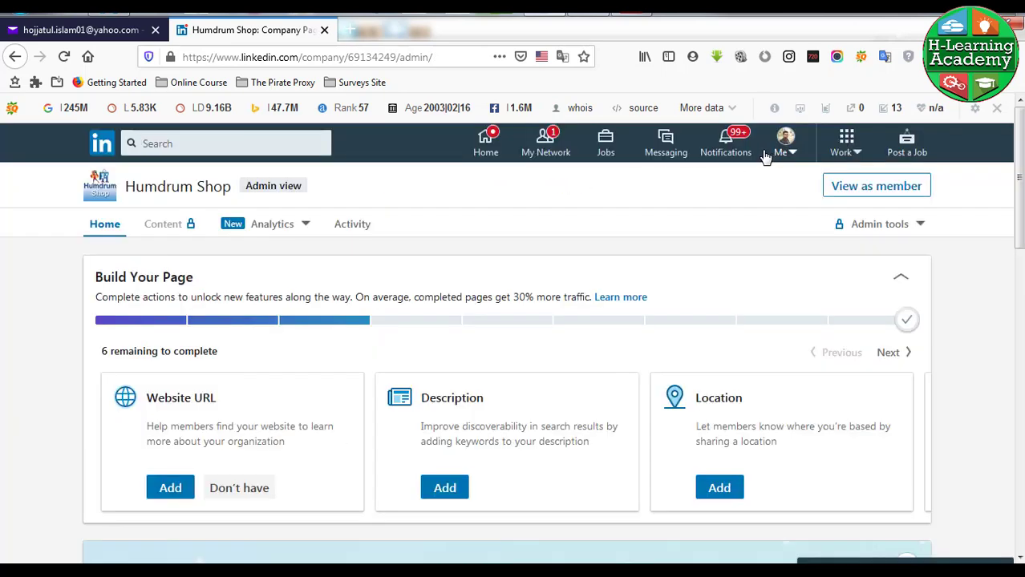
scroll(287, 440, "down", 5)
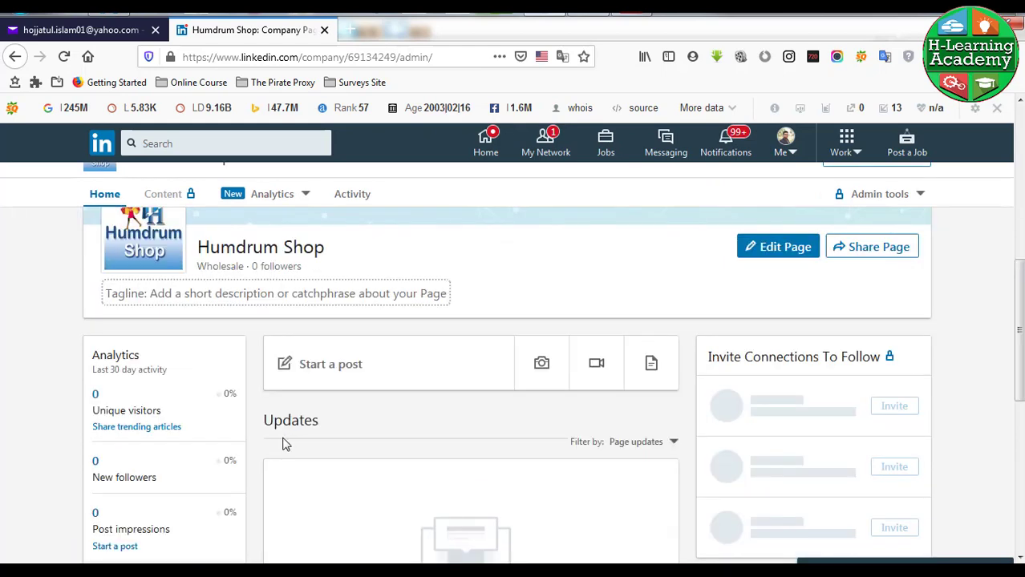
scroll(282, 444, "up", 2)
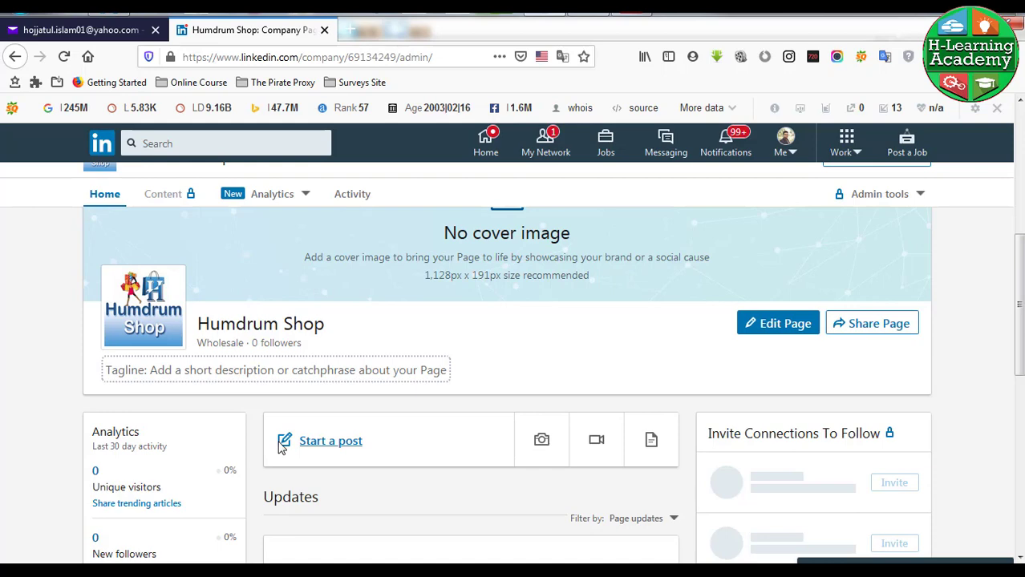
scroll(278, 449, "down", 1)
scroll(278, 449, "up", 2)
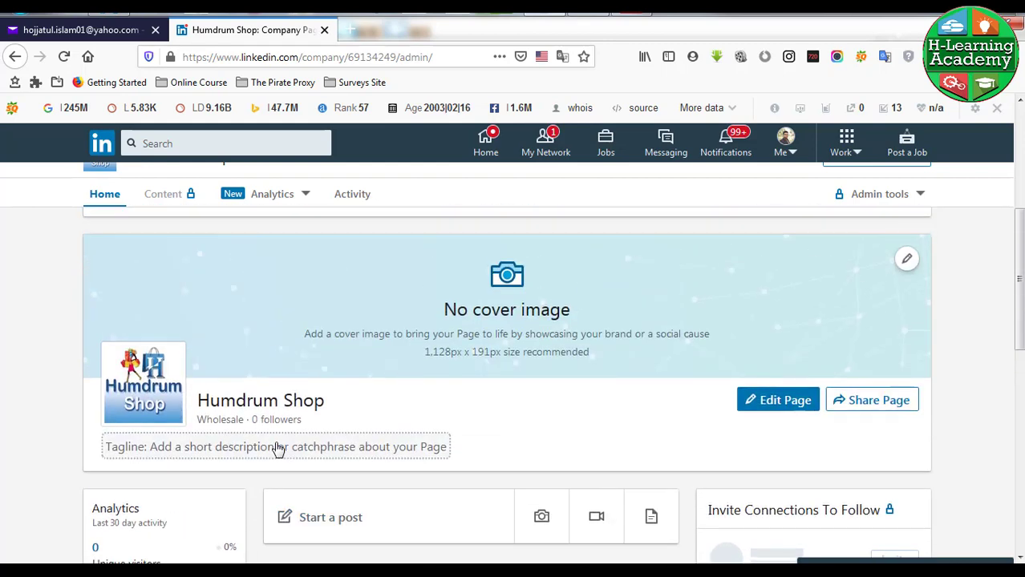
scroll(278, 449, "up", 1)
scroll(279, 449, "down", 2)
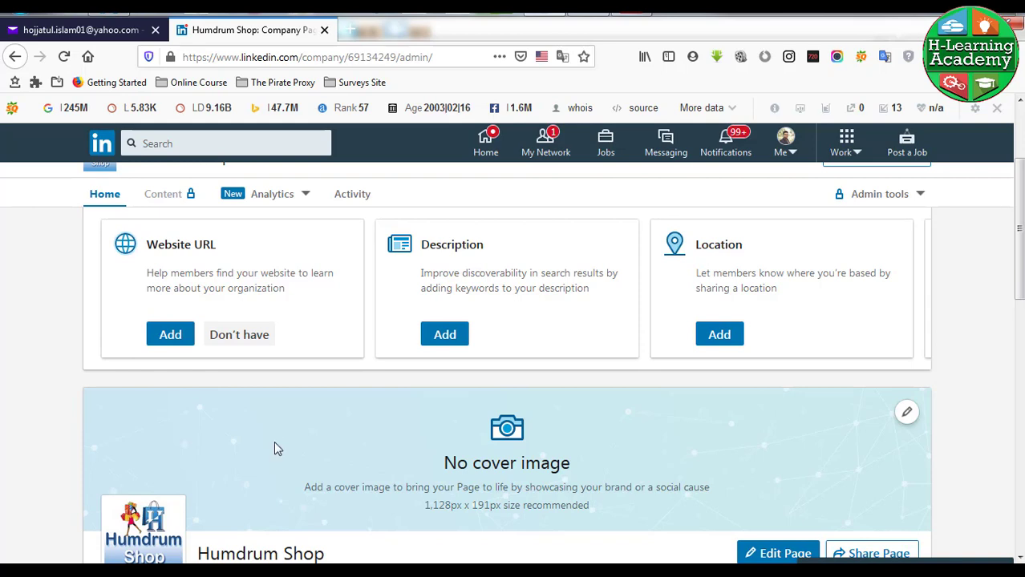
scroll(274, 446, "down", 2)
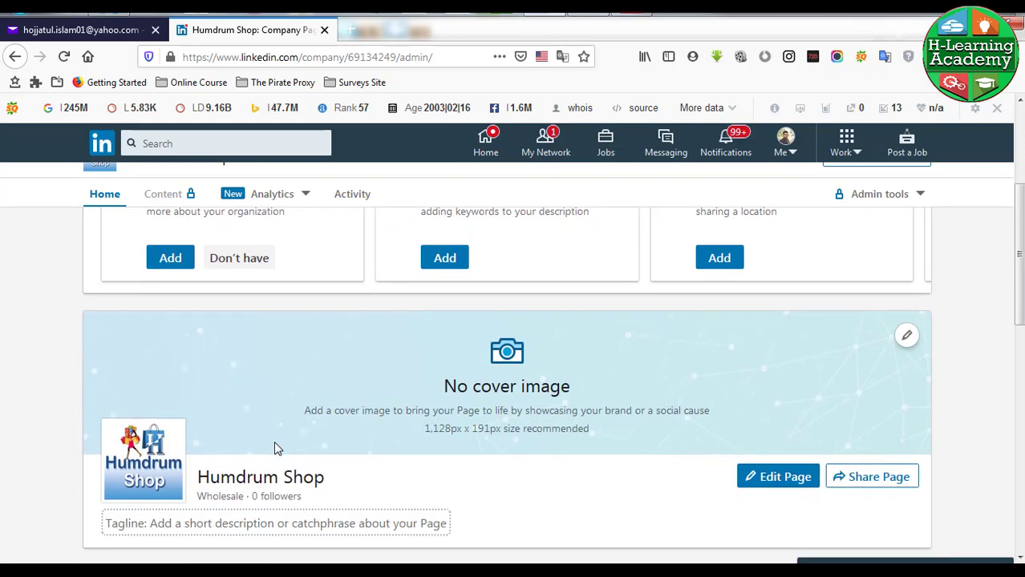